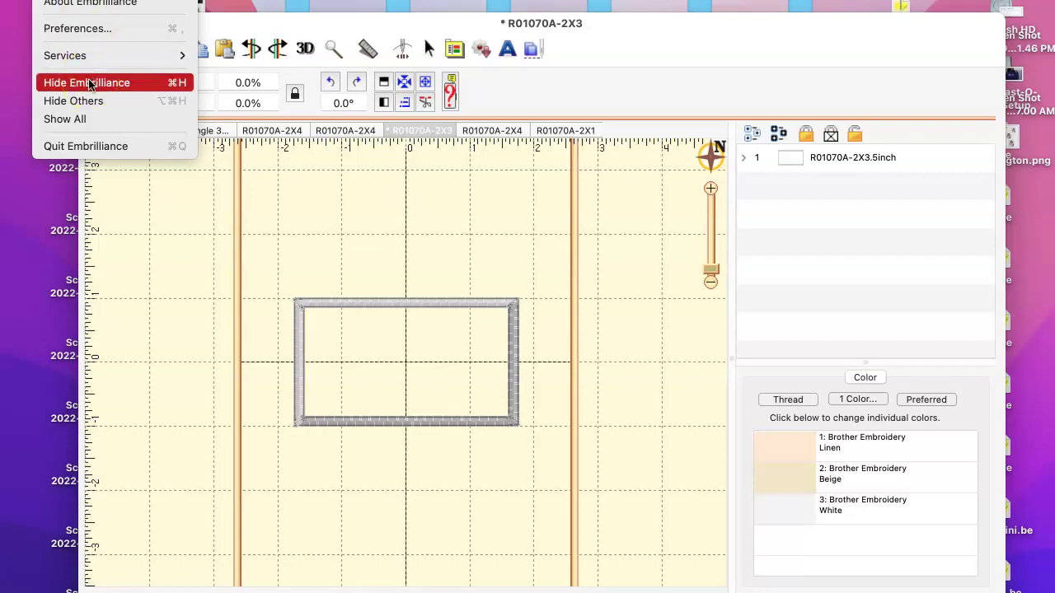
In Preferences, choose the 130mm x 180mm PES hoop and apply it
click(95, 28)
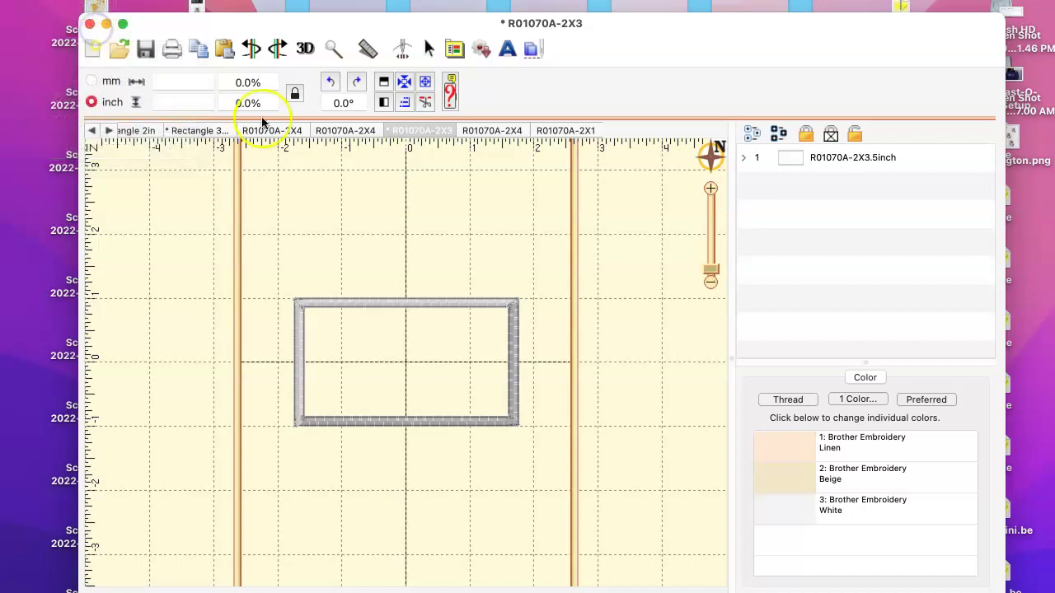
scroll(458, 210, down, 3)
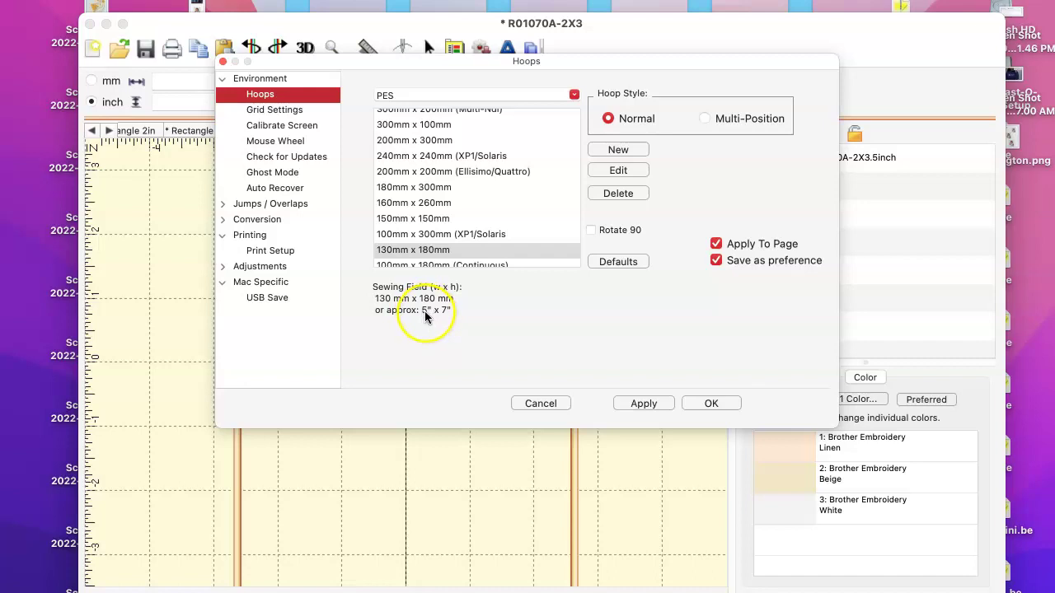
click(429, 251)
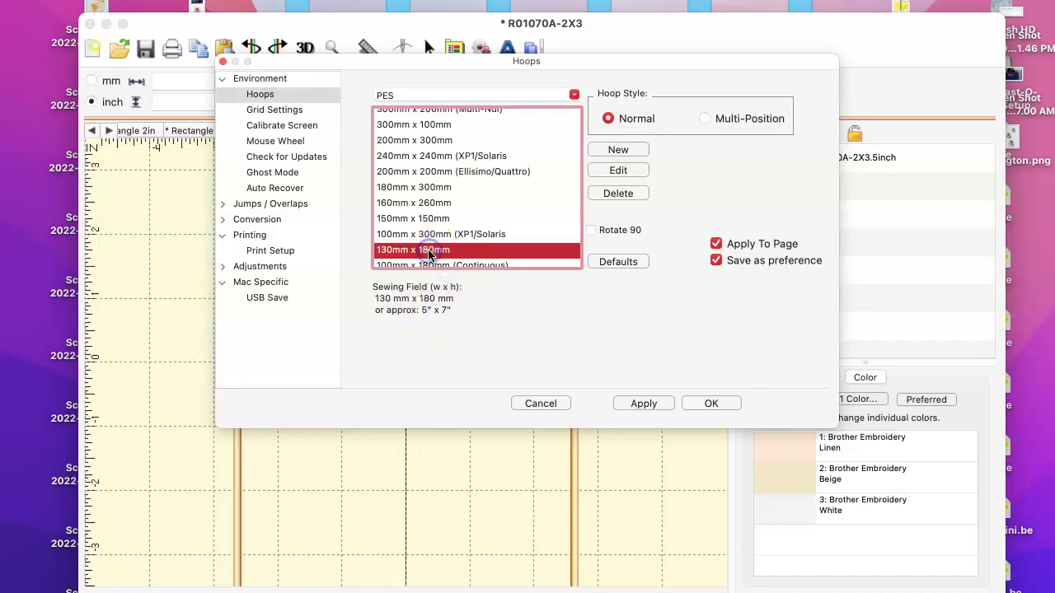
click(425, 218)
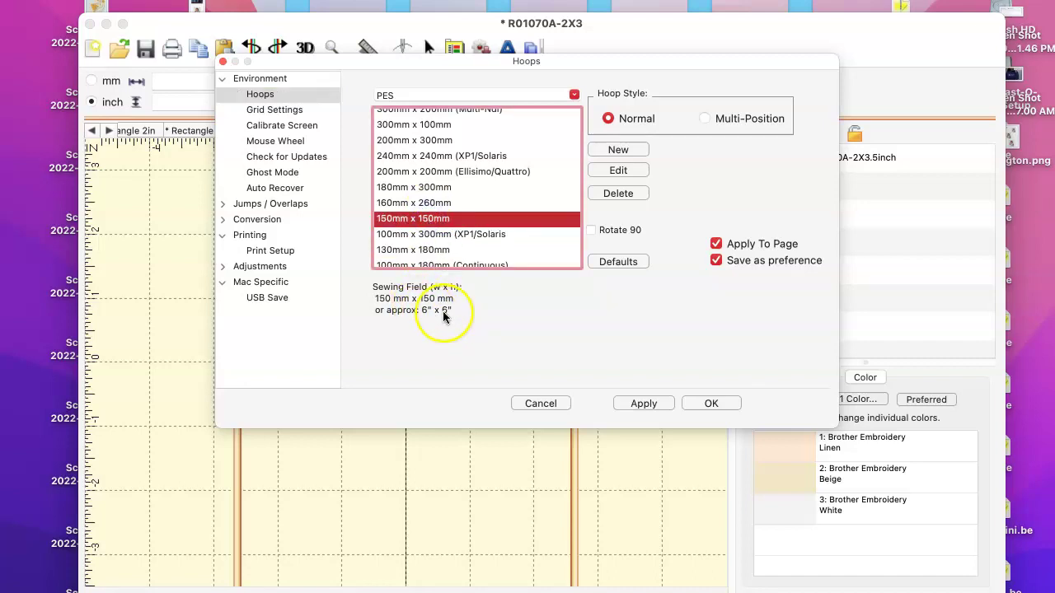
click(424, 234)
click(425, 250)
click(425, 262)
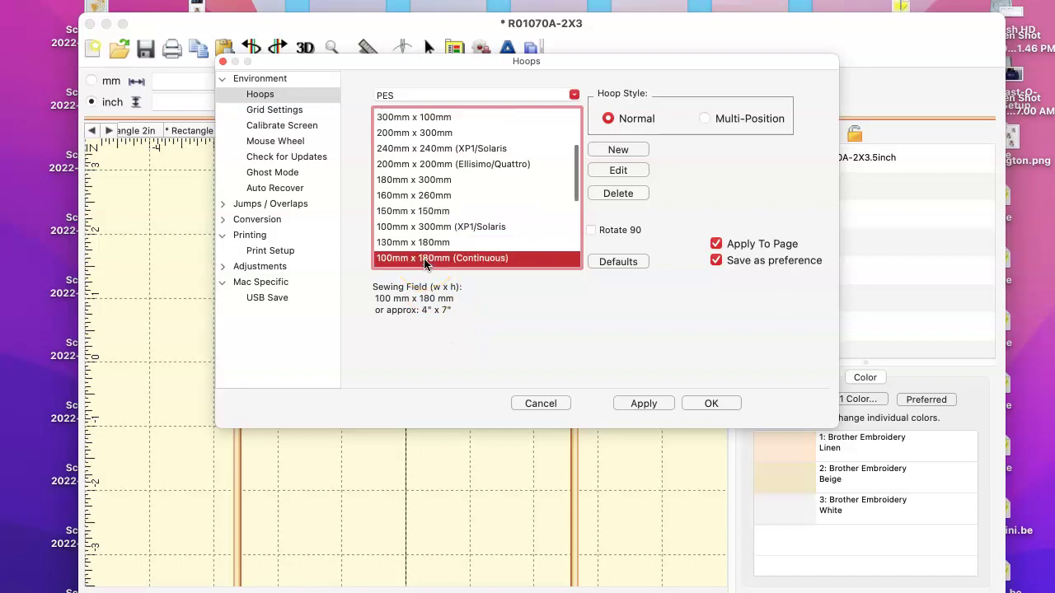
key(Down)
key(Down)
key(Down)
key(Down)
key(Down)
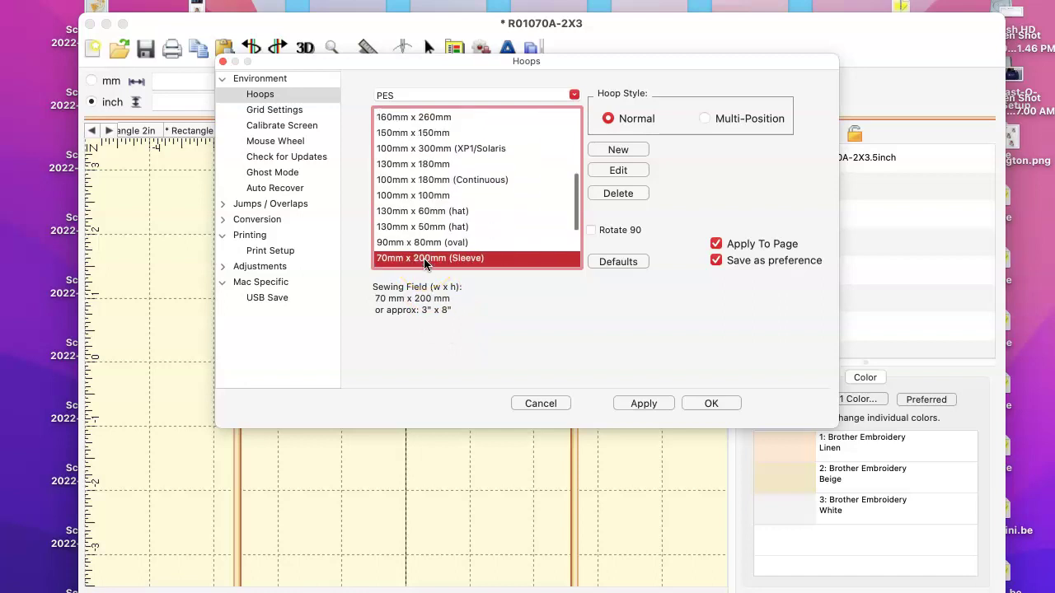
key(Down)
key(Up)
key(Up)
key(Up)
key(Up)
key(Up)
key(Up)
key(Up)
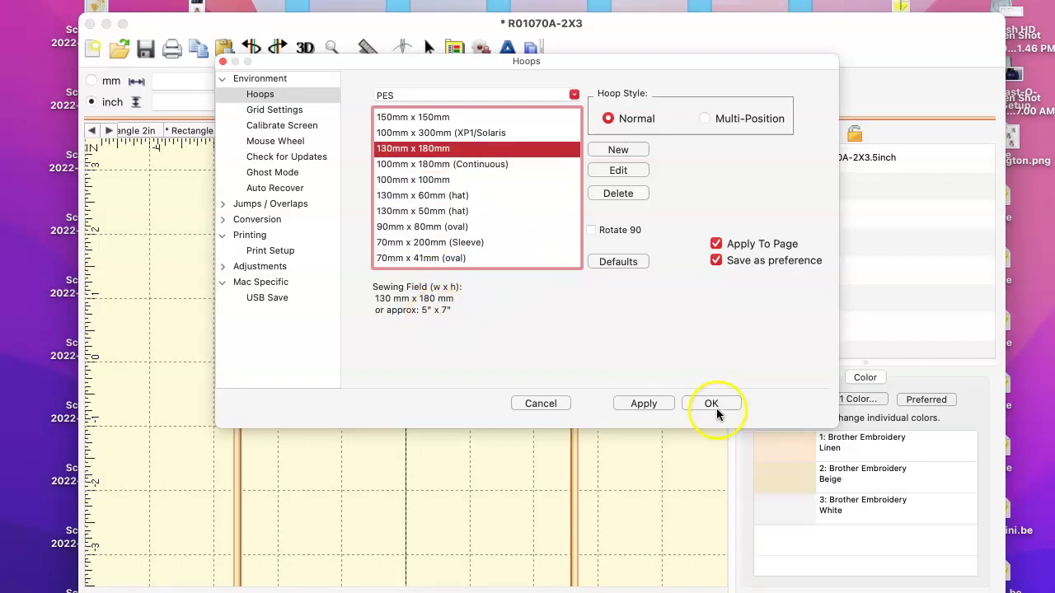
click(657, 406)
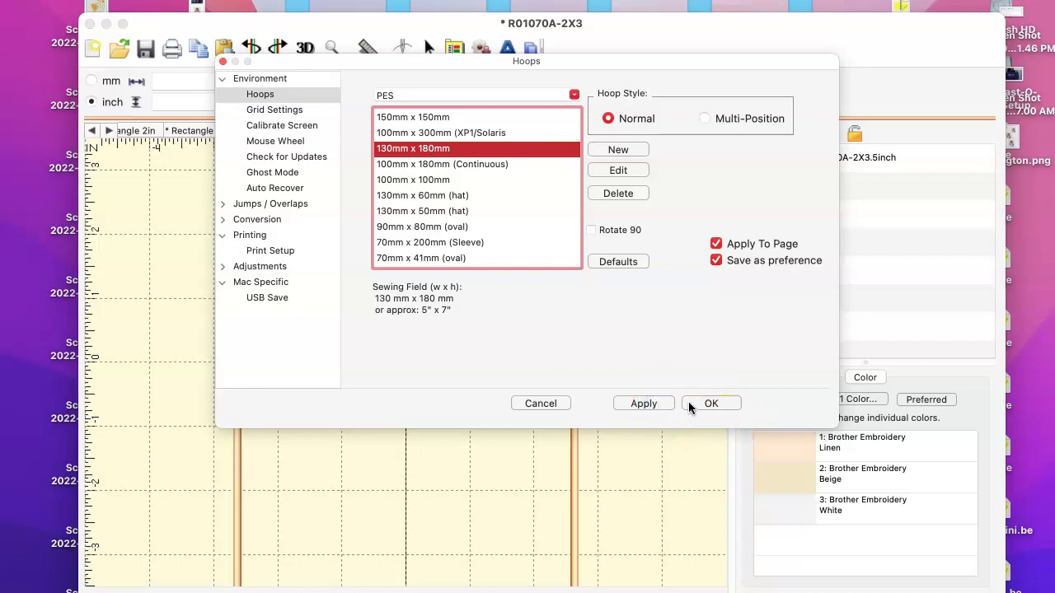
click(690, 406)
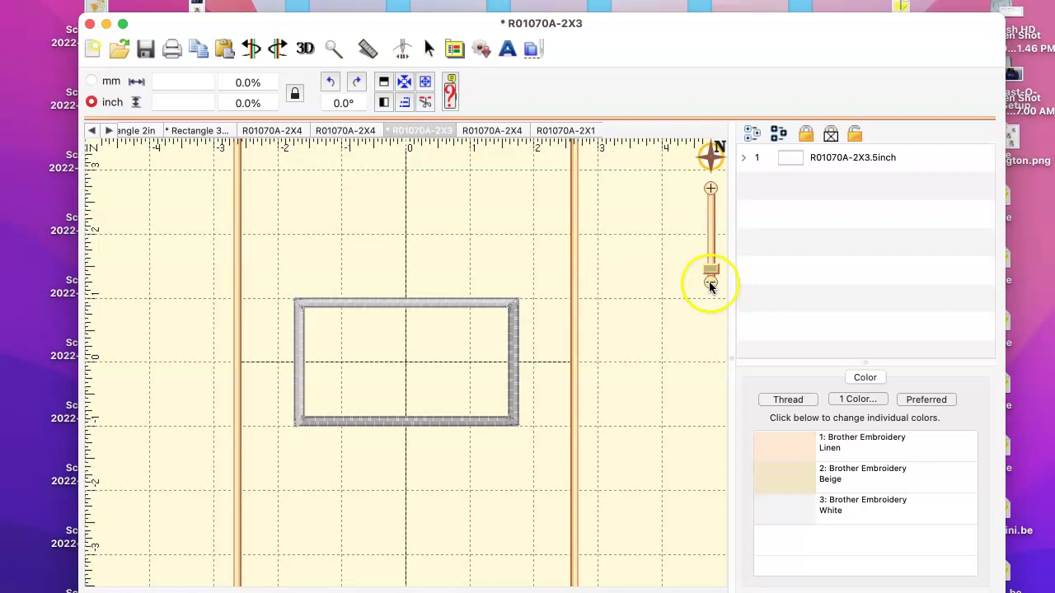
Zoom out and lower the rectangle's top edge to 1 7/16" tall, keeping its 3 1/2" width
click(709, 282)
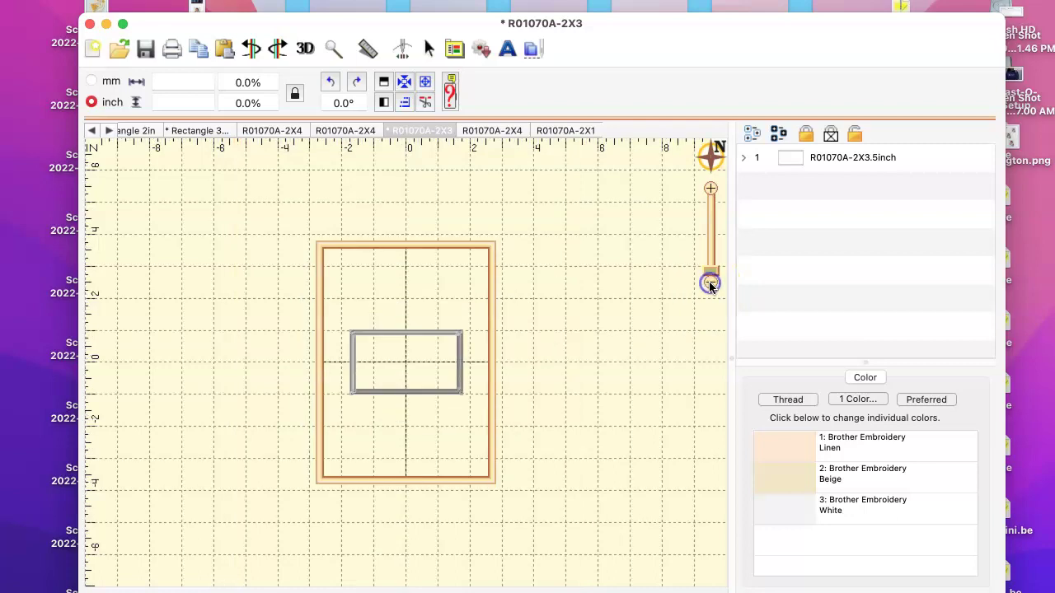
click(356, 392)
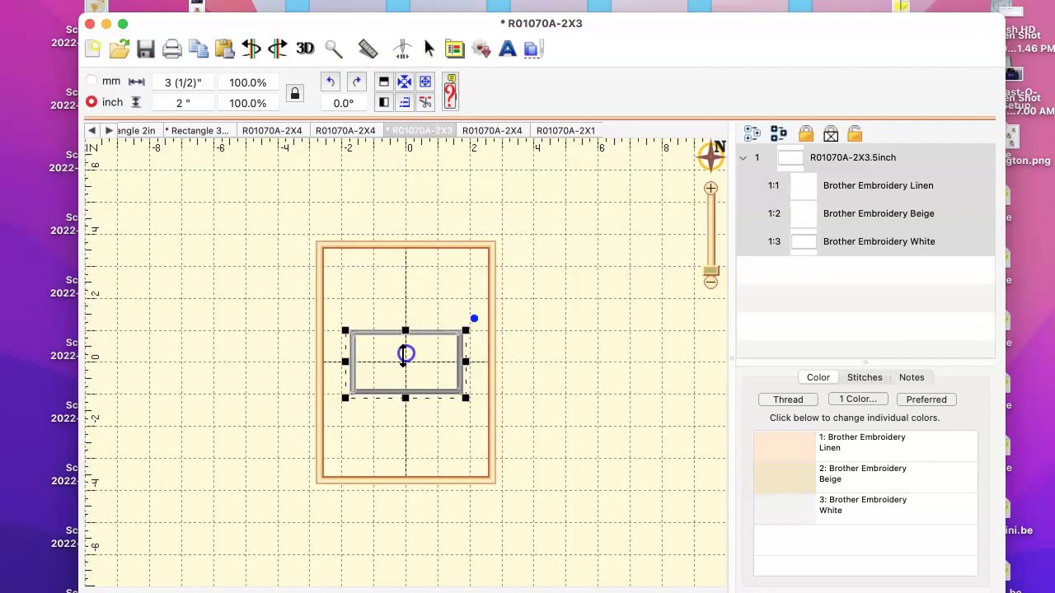
mouse_move(404, 357)
mouse_down()
mouse_move(405, 330)
mouse_move(405, 350)
mouse_up()
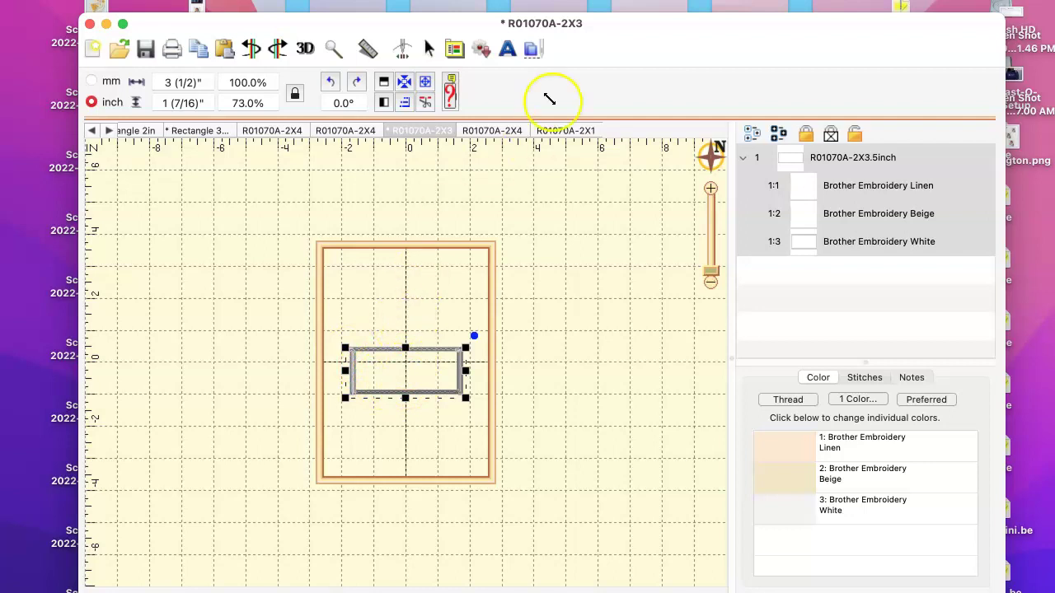
Add a lettering object and change its text from ABC to 'Here'
click(508, 50)
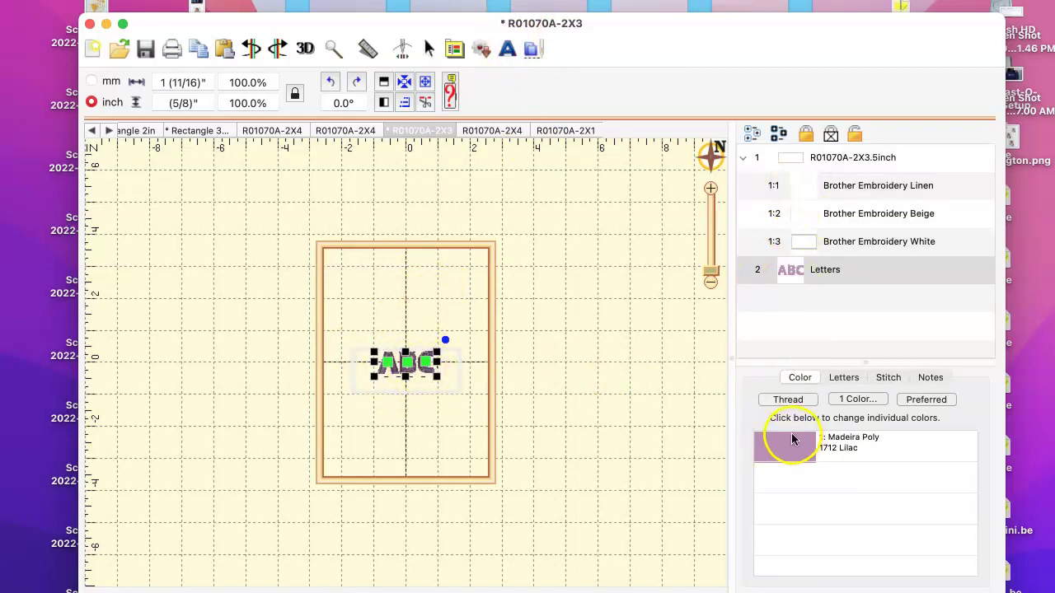
click(844, 377)
click(875, 422)
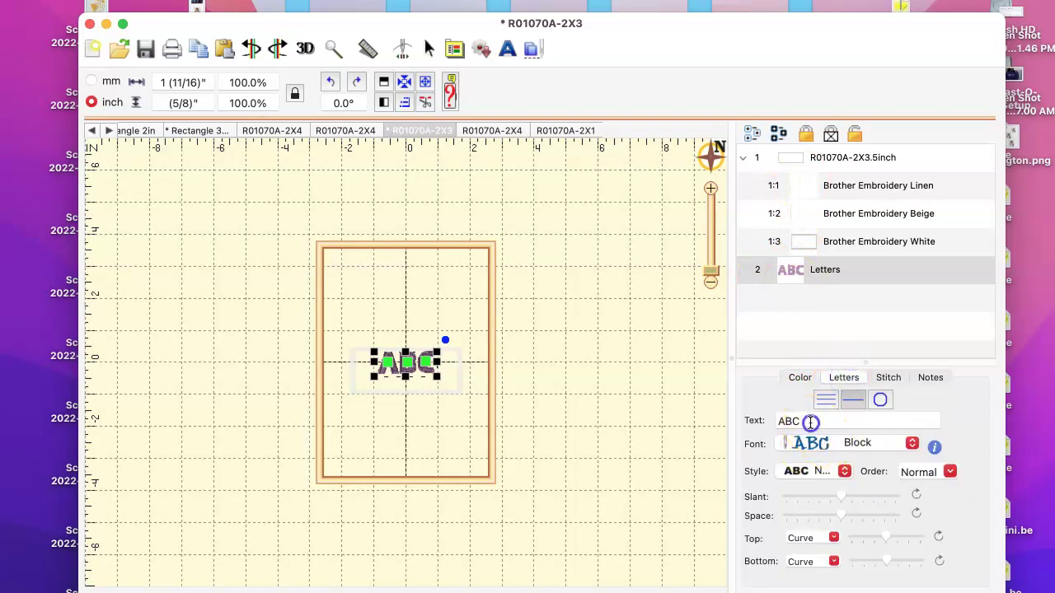
text(Here)
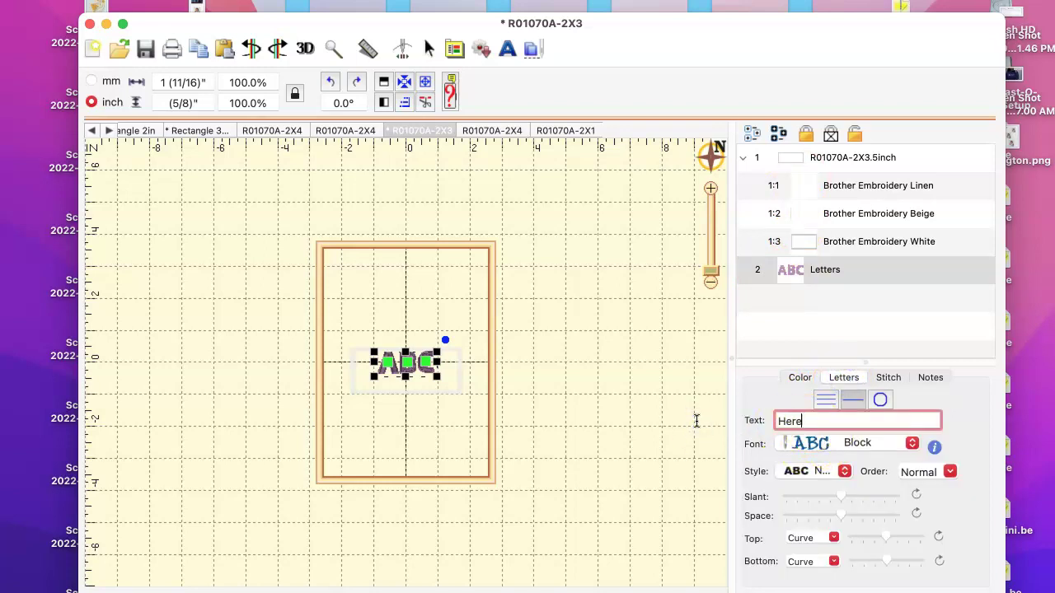
key(Return)
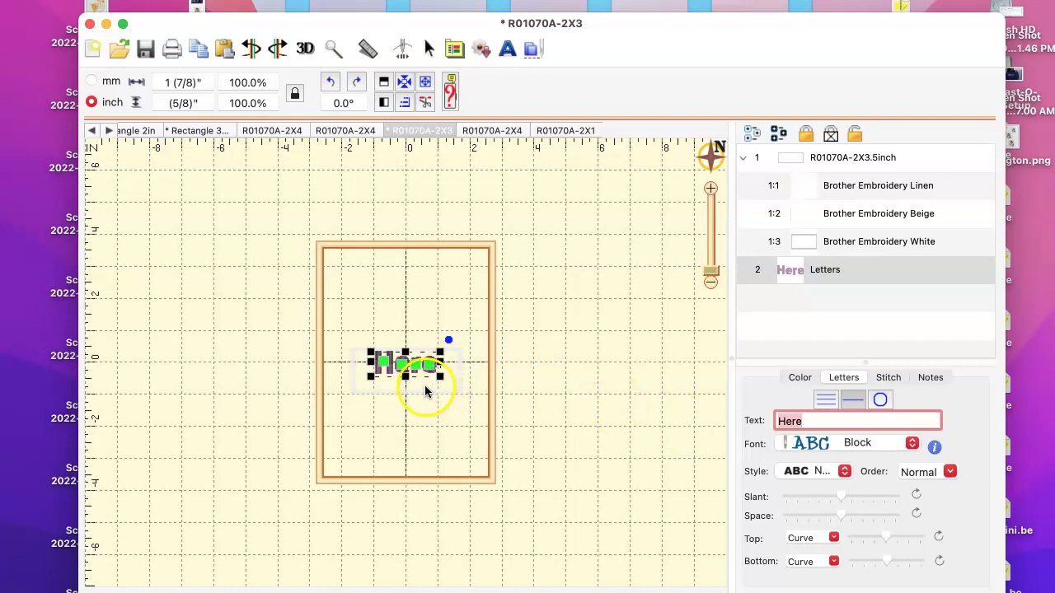
Select the rectangle and lettering together and centre them in the hoop
click(419, 417)
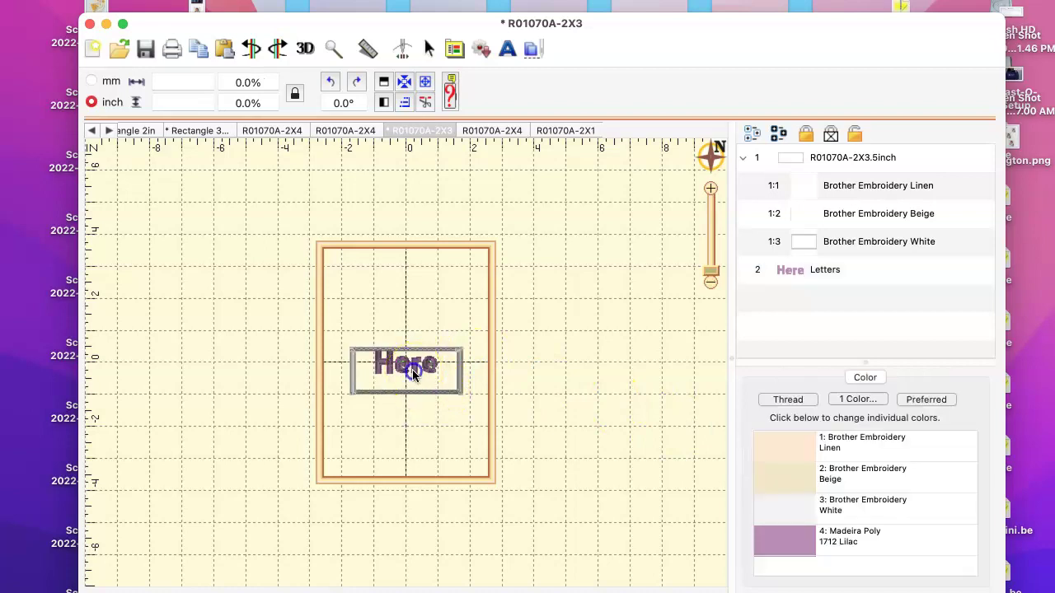
click(414, 373)
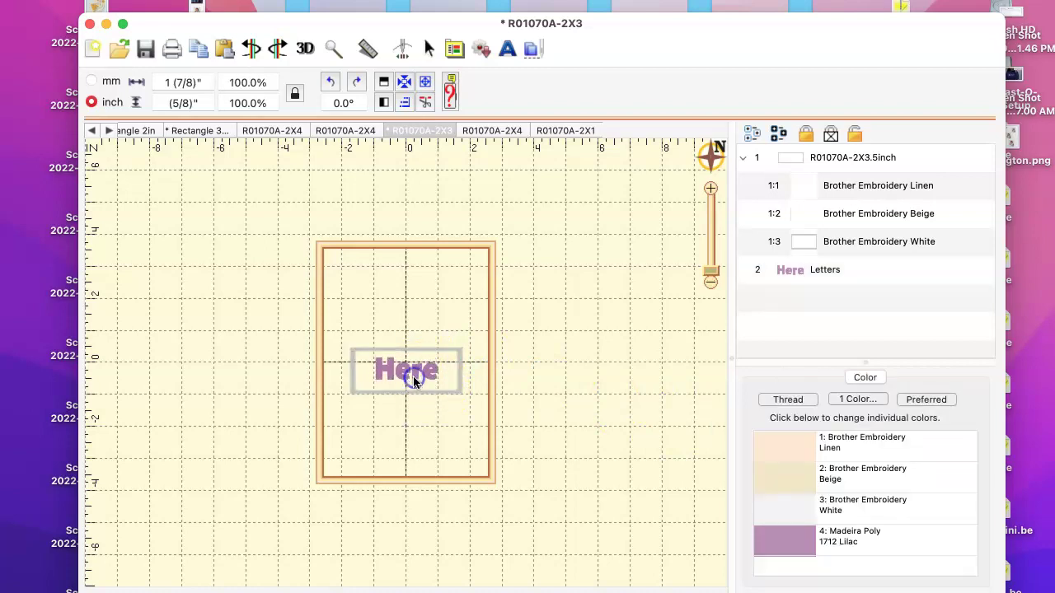
click(528, 426)
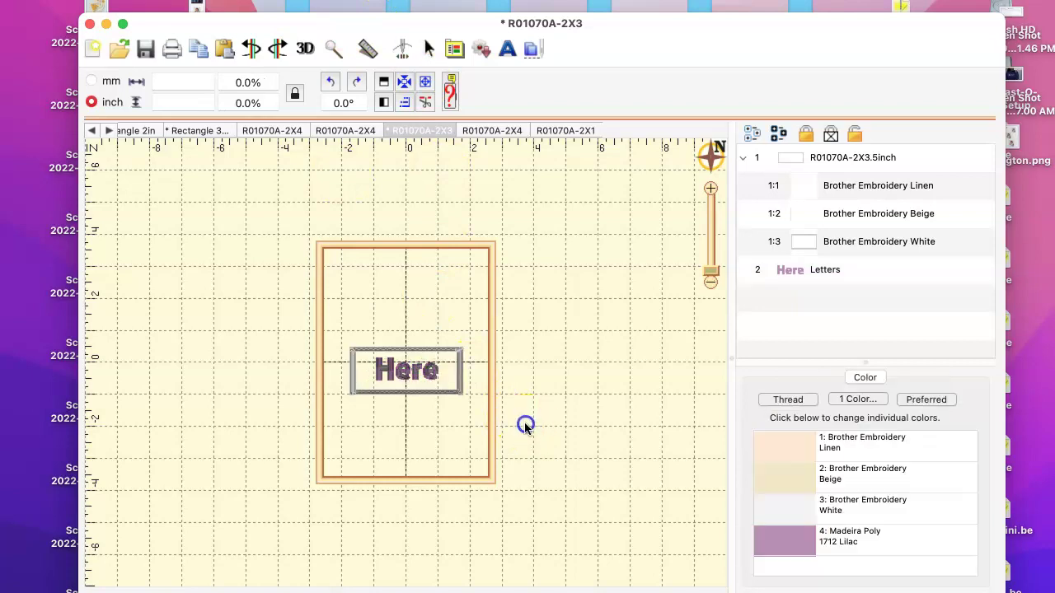
drag(524, 426, 278, 314)
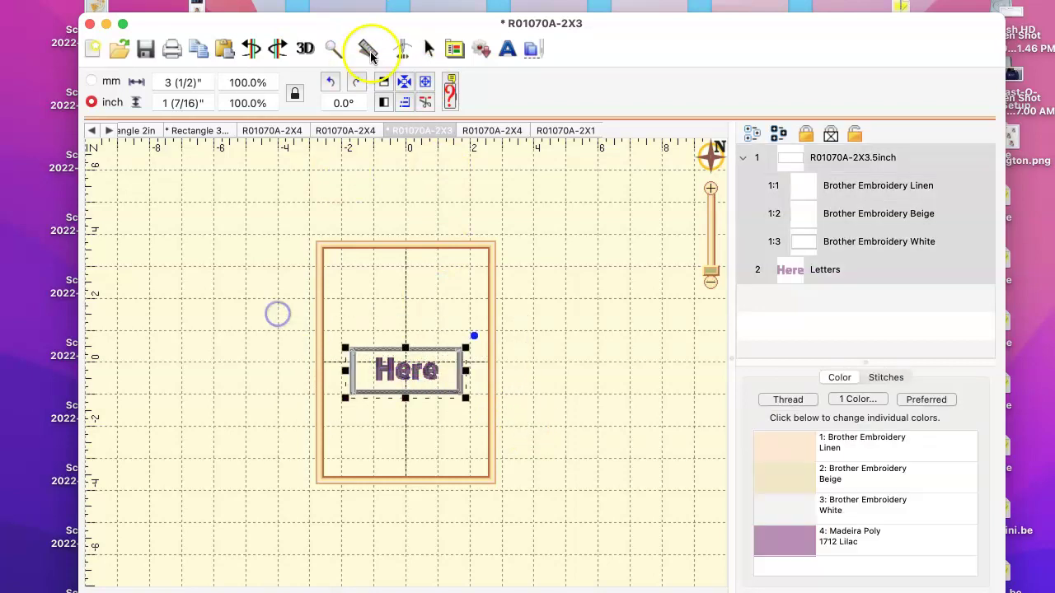
click(404, 83)
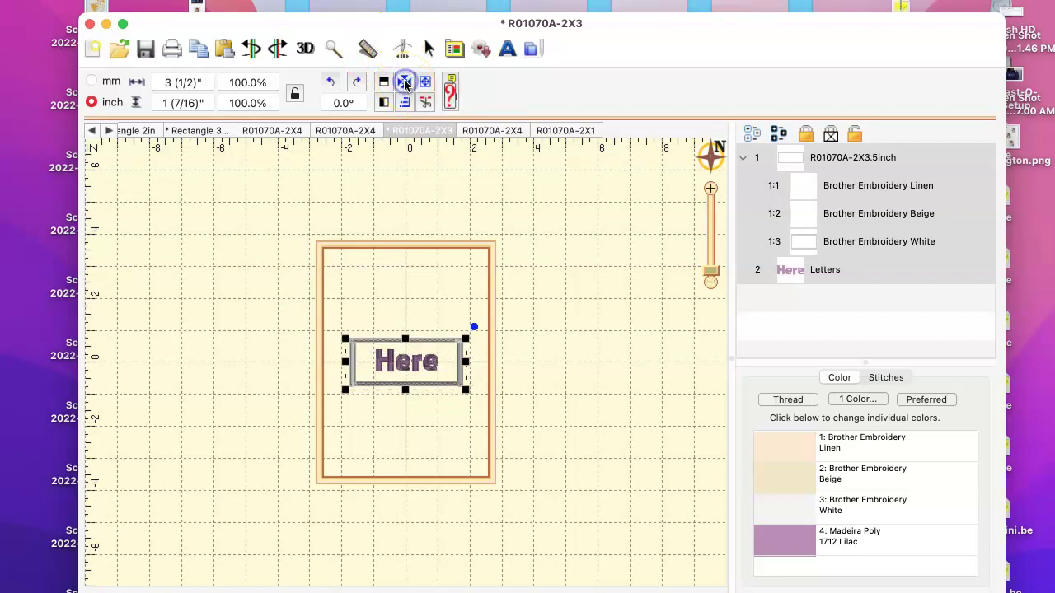
click(534, 321)
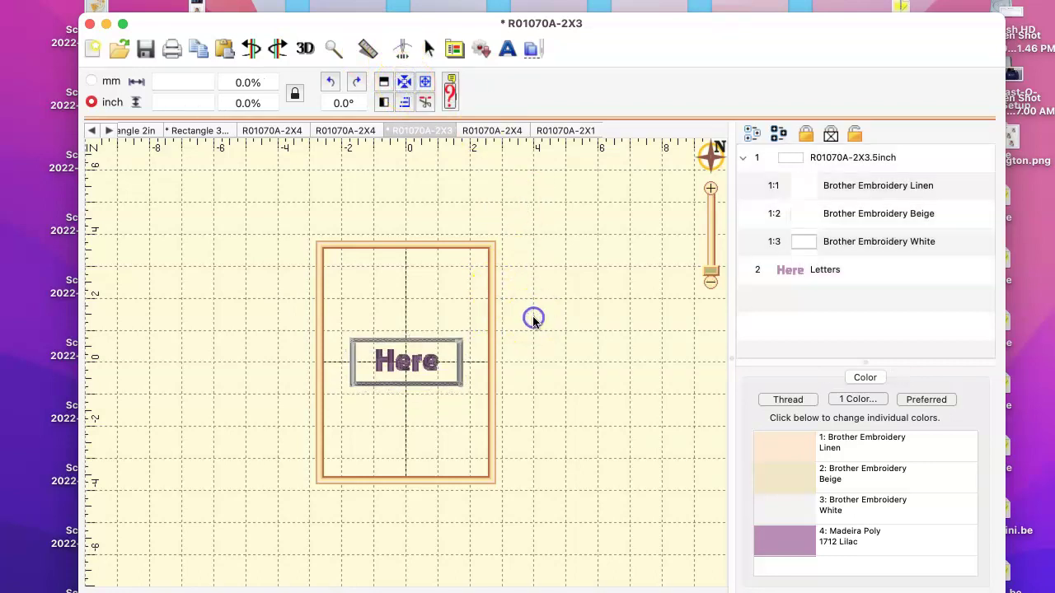
Check that the MELANIN lettering in R01070A-2X4 uses Flare Serif, then return to R01070A-2X3
click(499, 132)
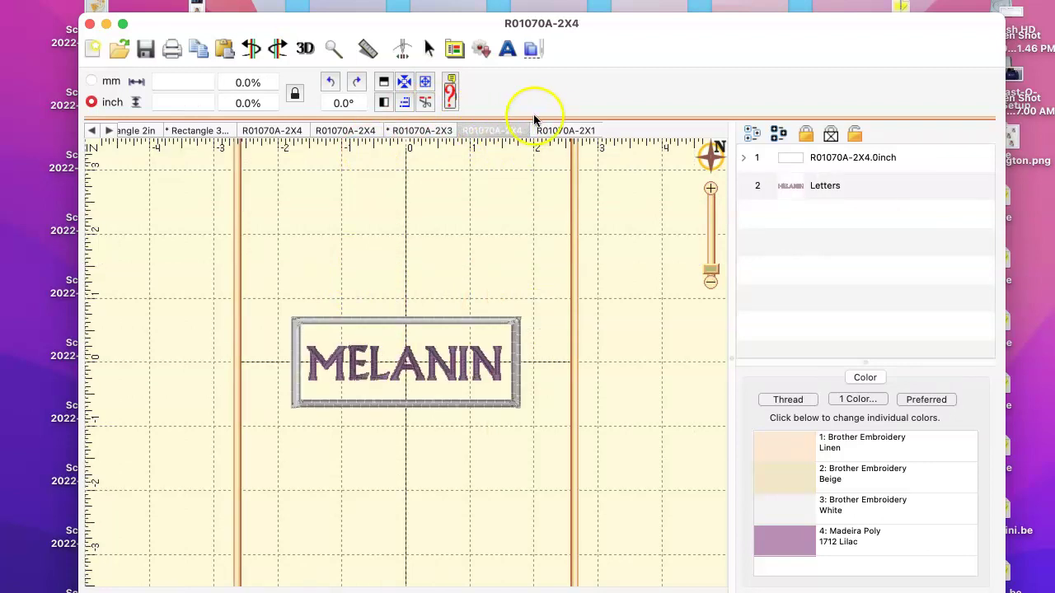
click(562, 130)
click(498, 130)
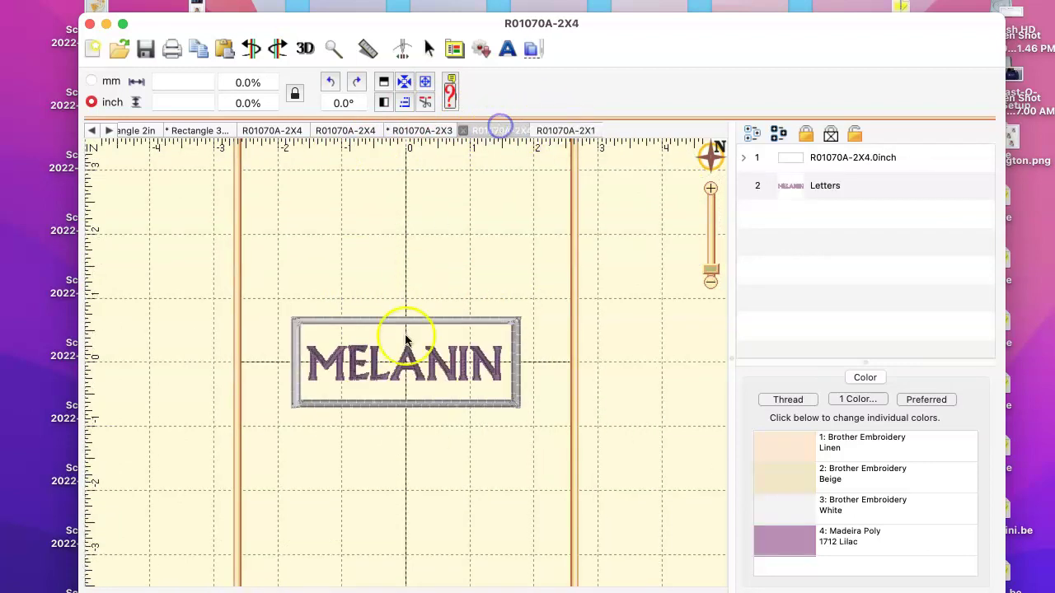
click(406, 363)
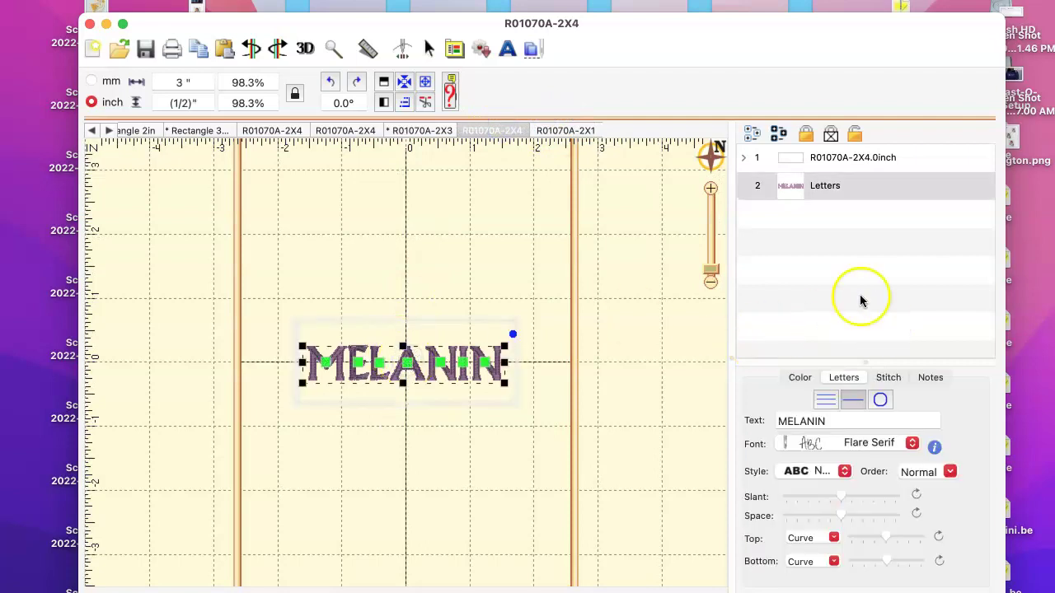
click(872, 443)
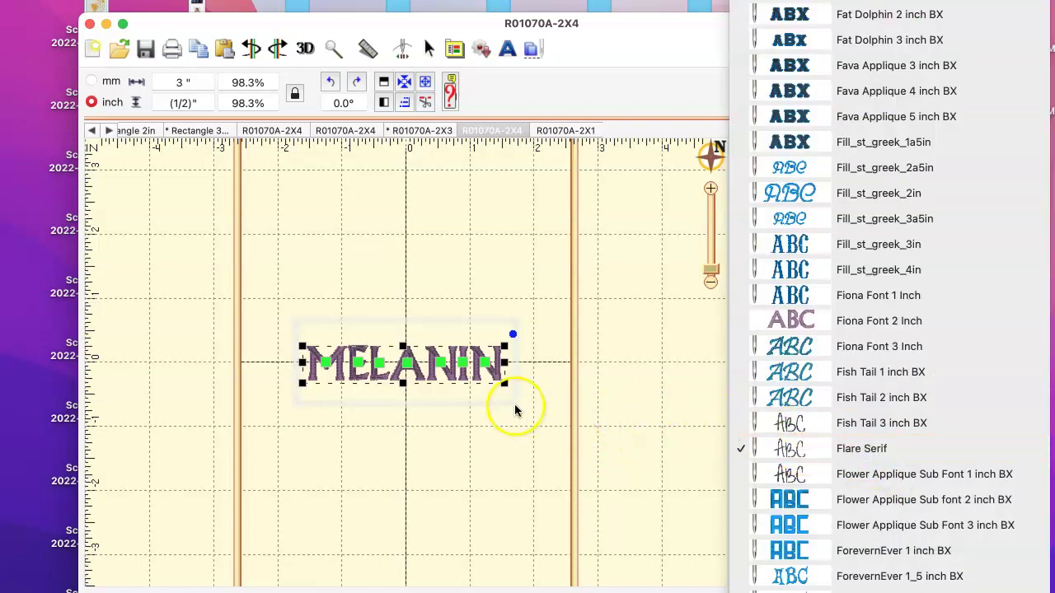
click(429, 131)
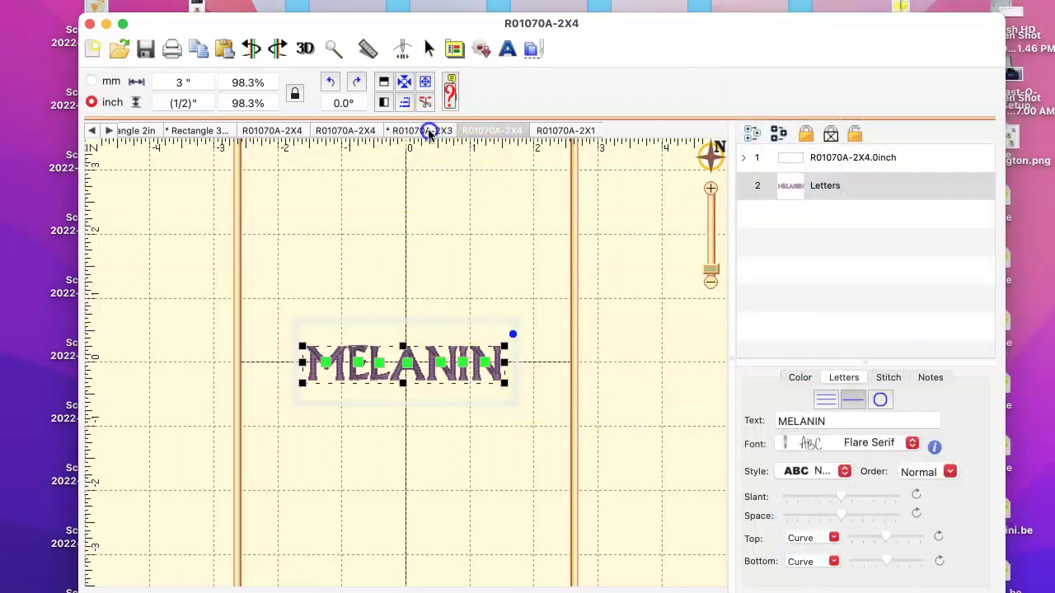
click(428, 131)
Switch the Here lettering's font to Flare Serif
click(412, 356)
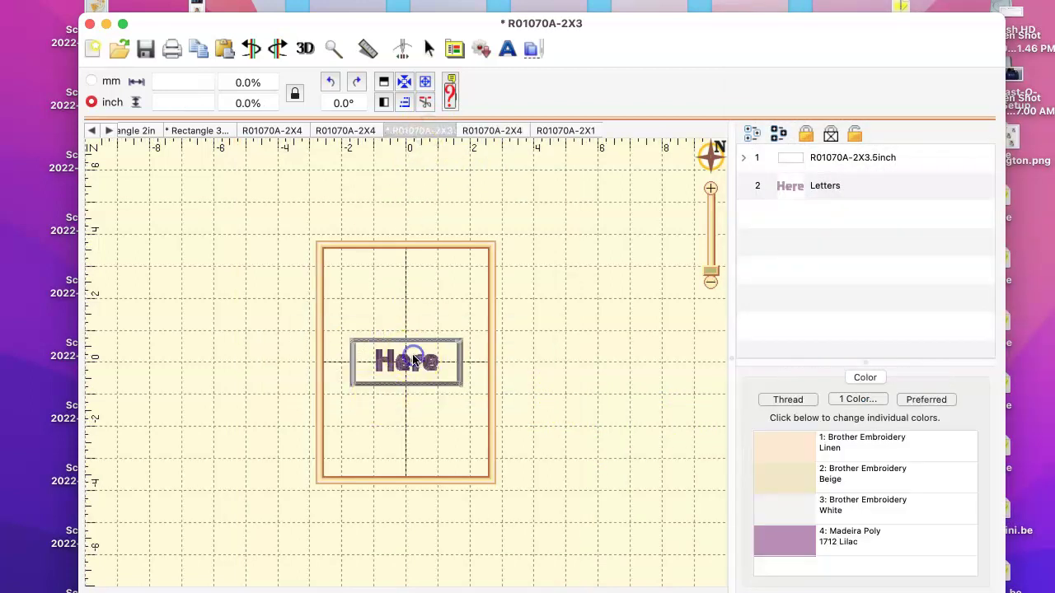
click(802, 421)
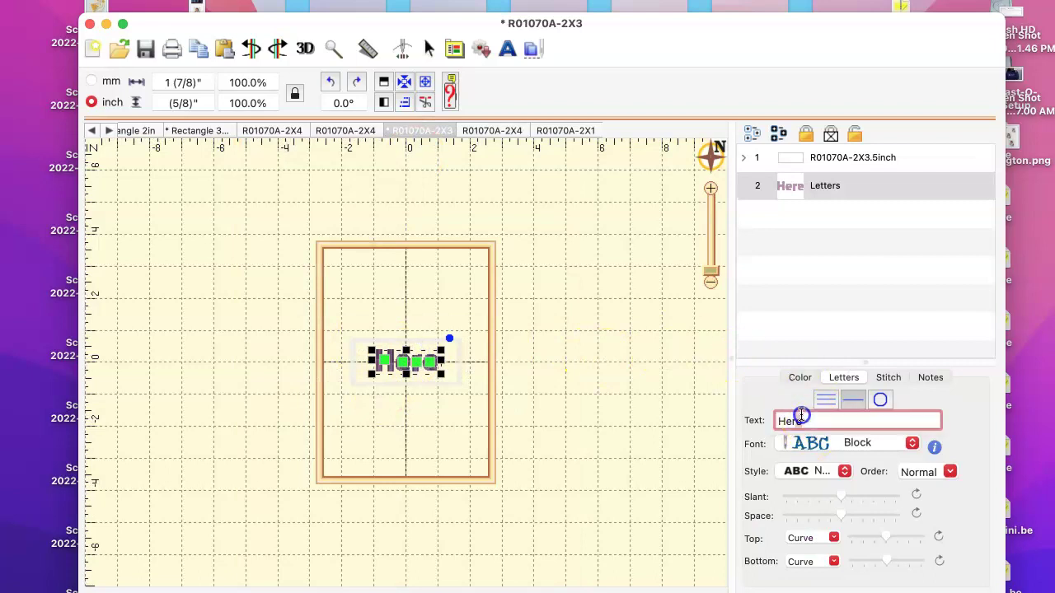
text(MELANIN)
click(789, 436)
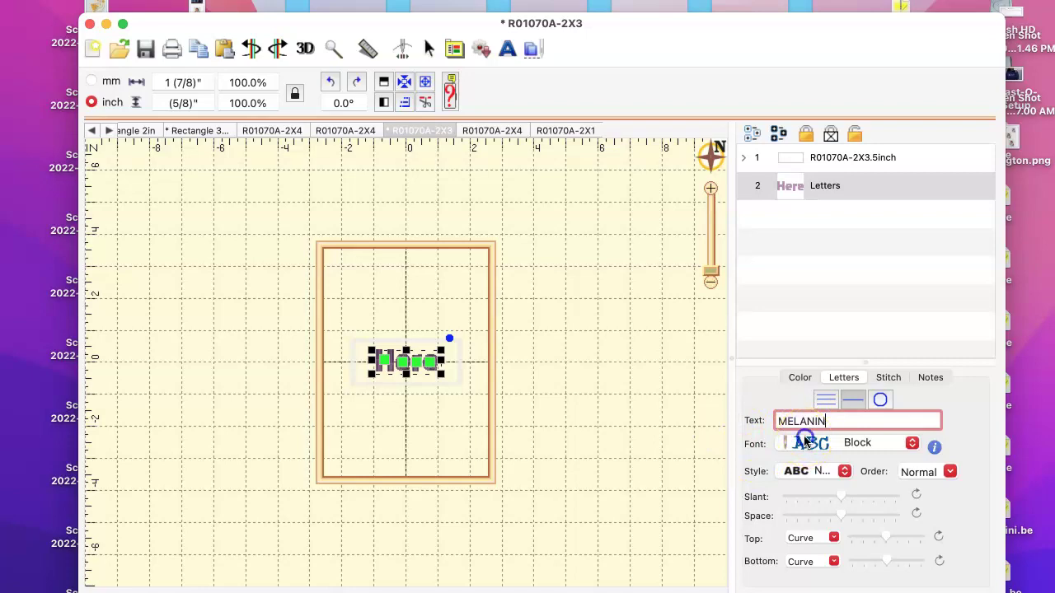
scroll(806, 443, down, 15)
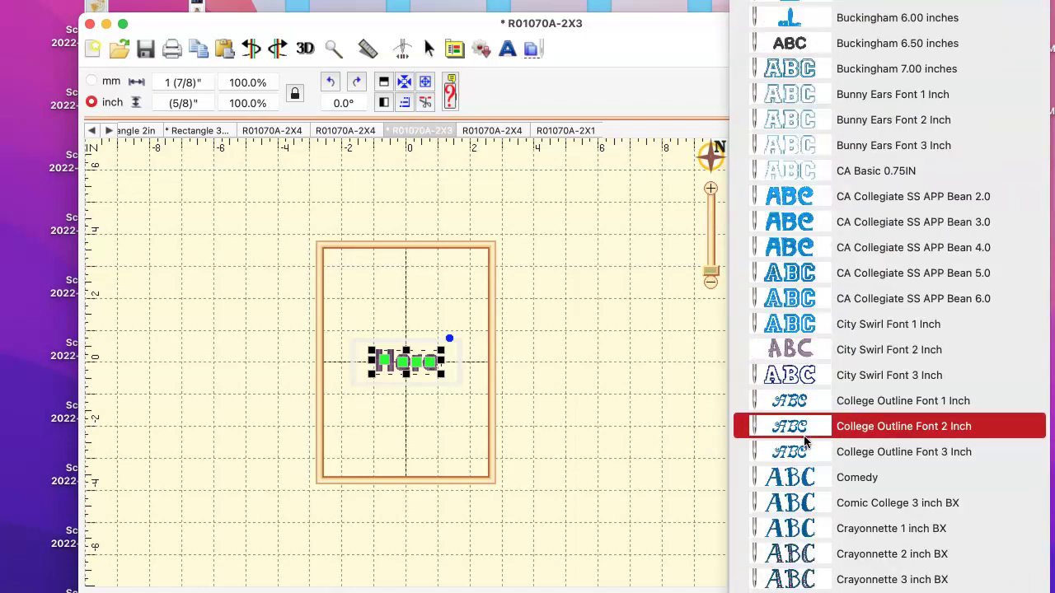
scroll(806, 442, down, 18)
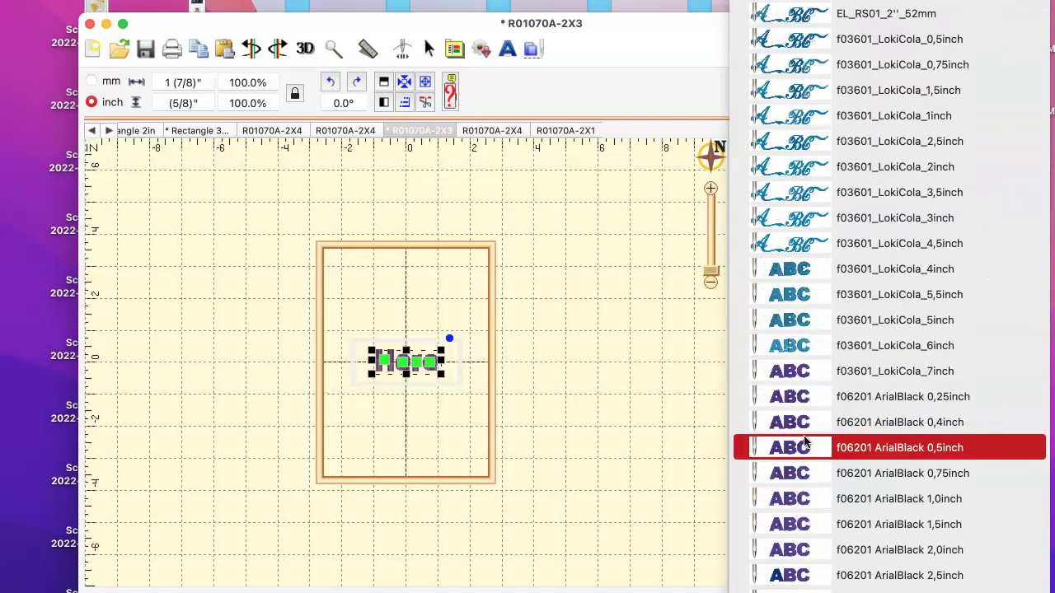
scroll(806, 442, down, 18)
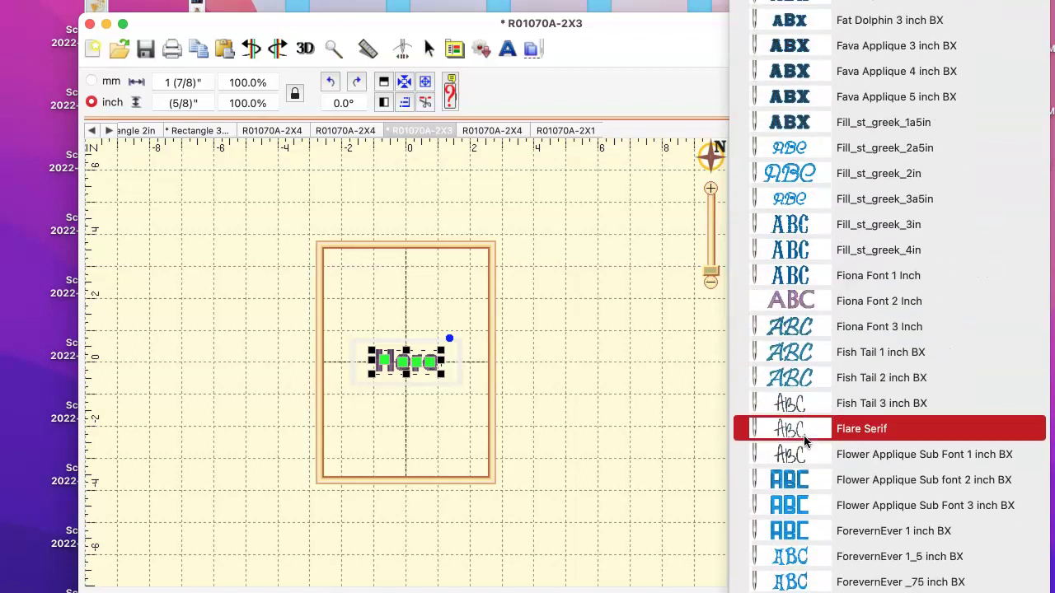
scroll(806, 442, down, 2)
scroll(806, 442, up, 6)
scroll(806, 442, down, 15)
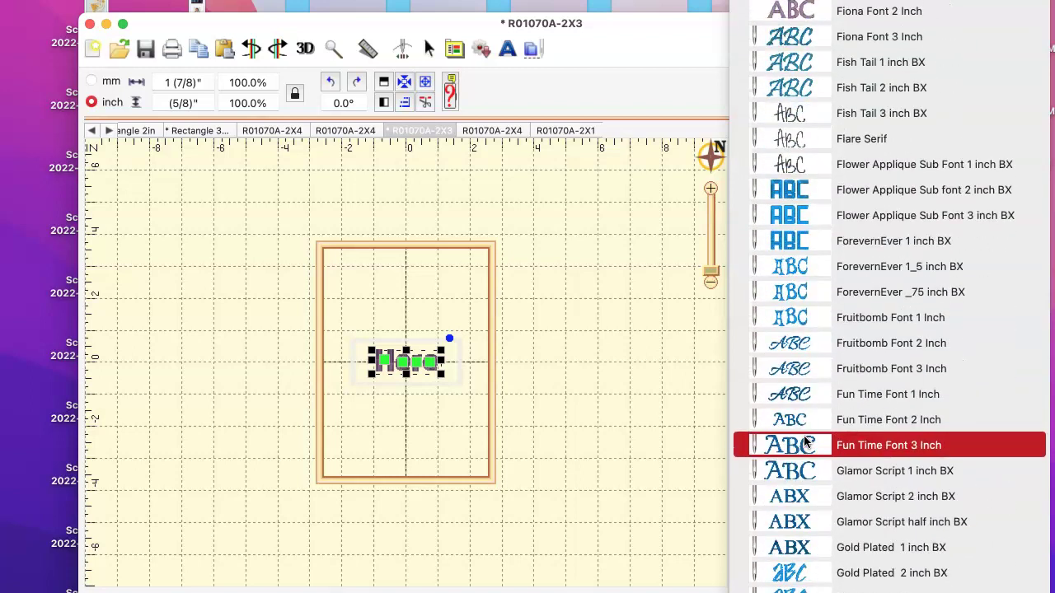
scroll(806, 442, down, 1)
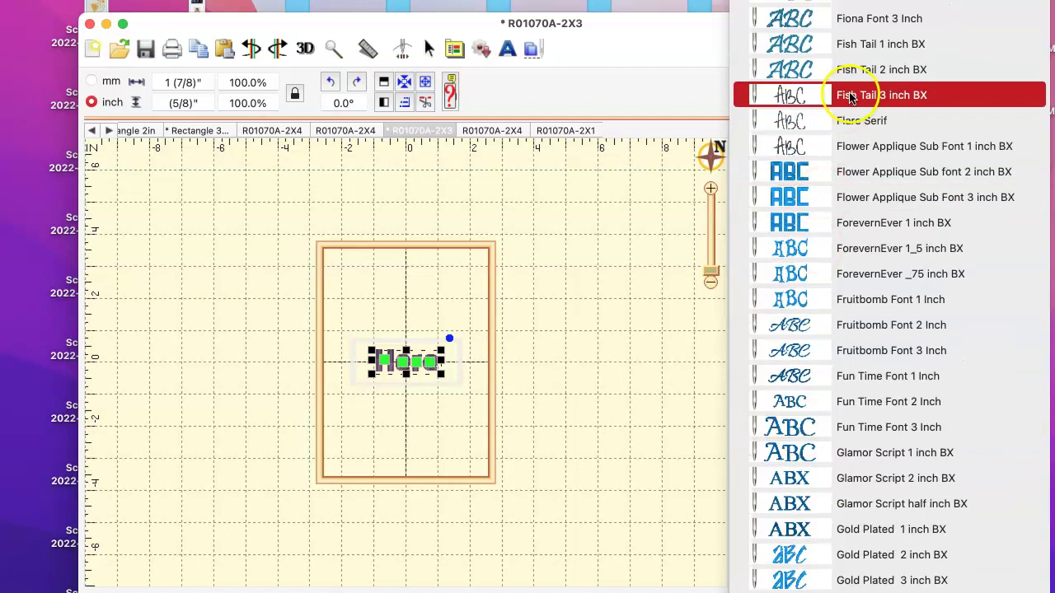
click(836, 121)
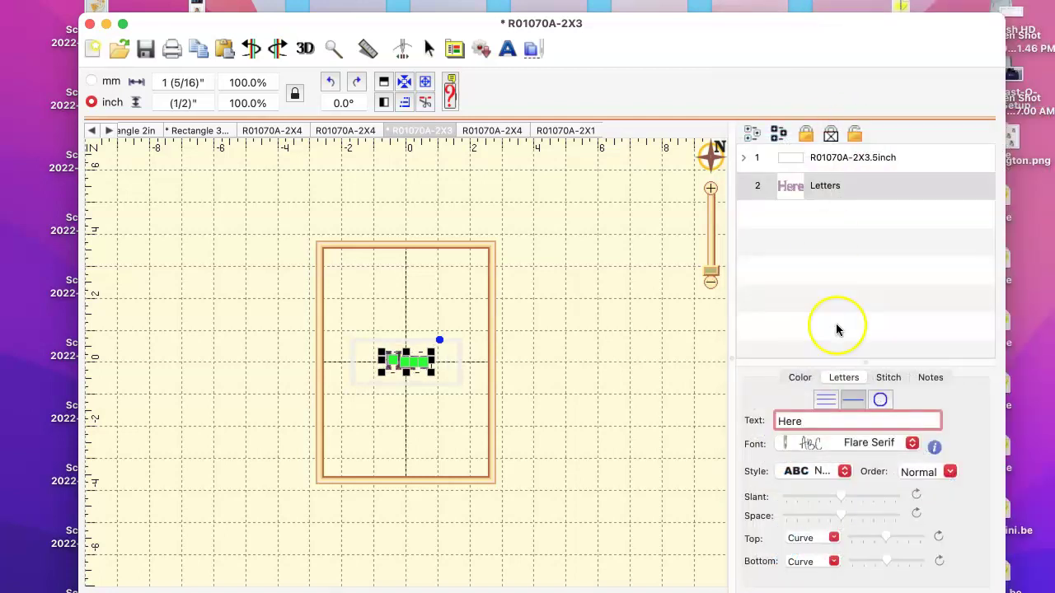
Replace the lettering text with MELANIN
drag(796, 420, 706, 425)
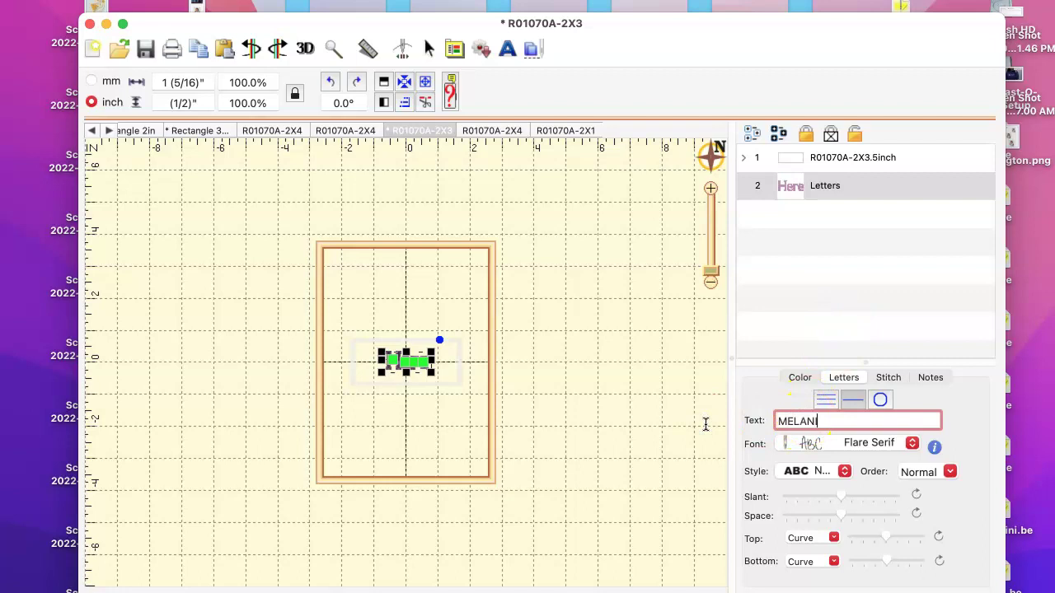
text(MELANIN)
key(Return)
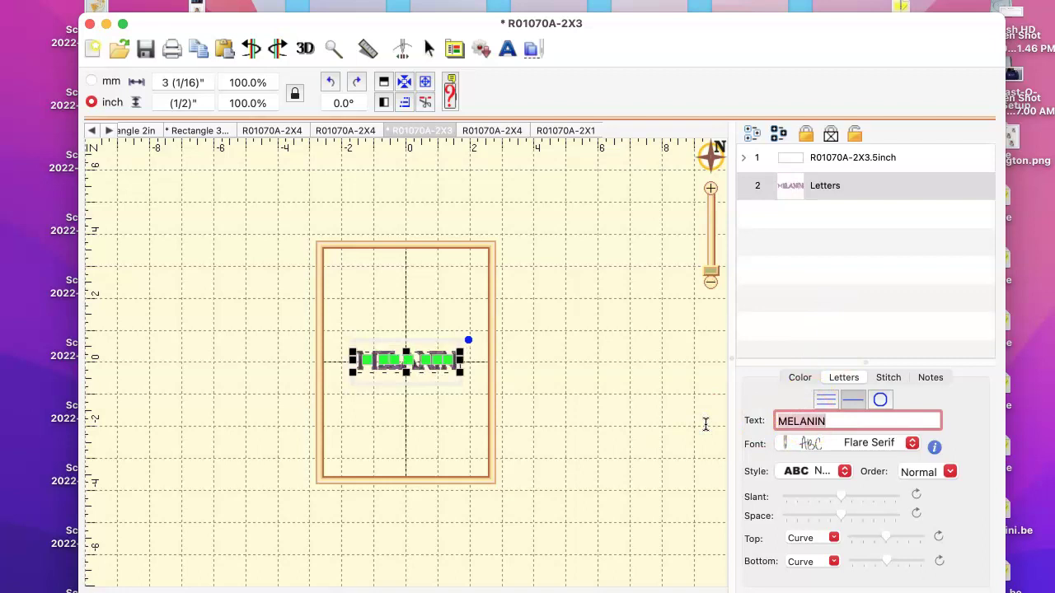
Shrink MELANIN to 2 7/8" wide to fit the rectangle, and select the whole patch
click(464, 404)
click(457, 364)
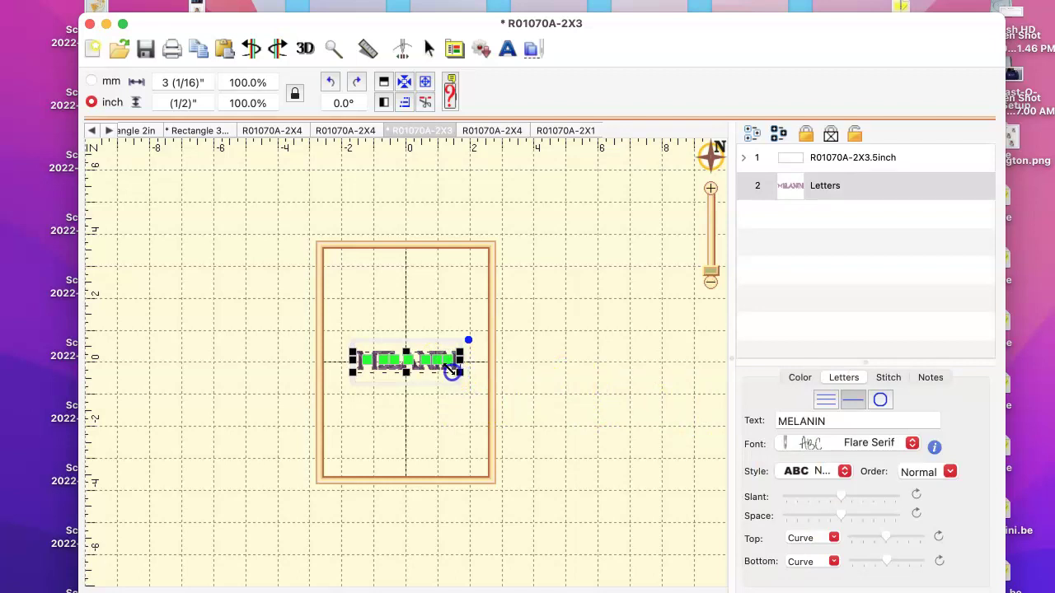
drag(450, 372, 458, 377)
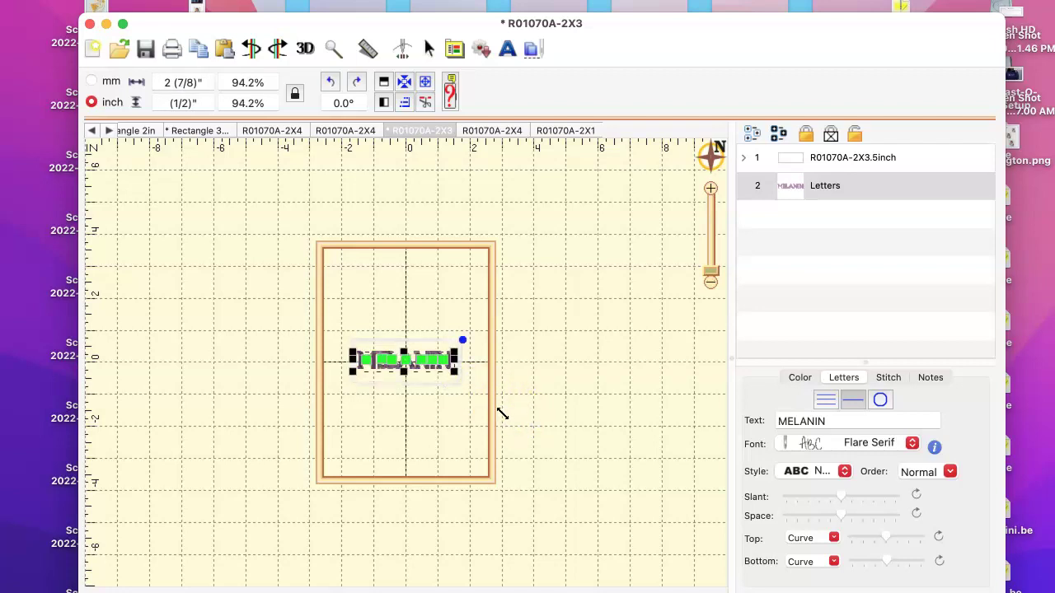
drag(503, 415, 288, 307)
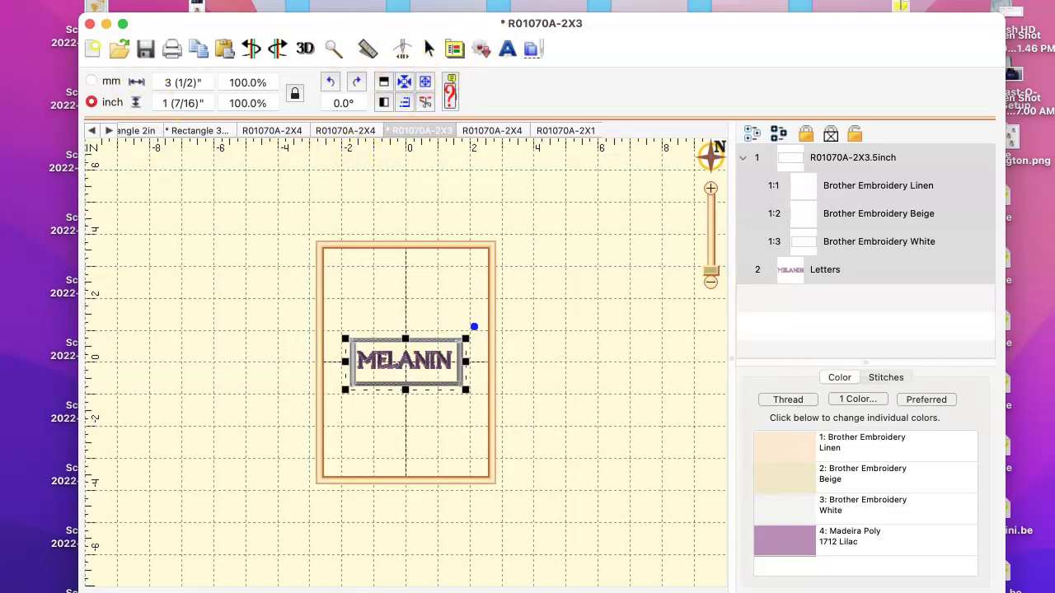
click(132, 0)
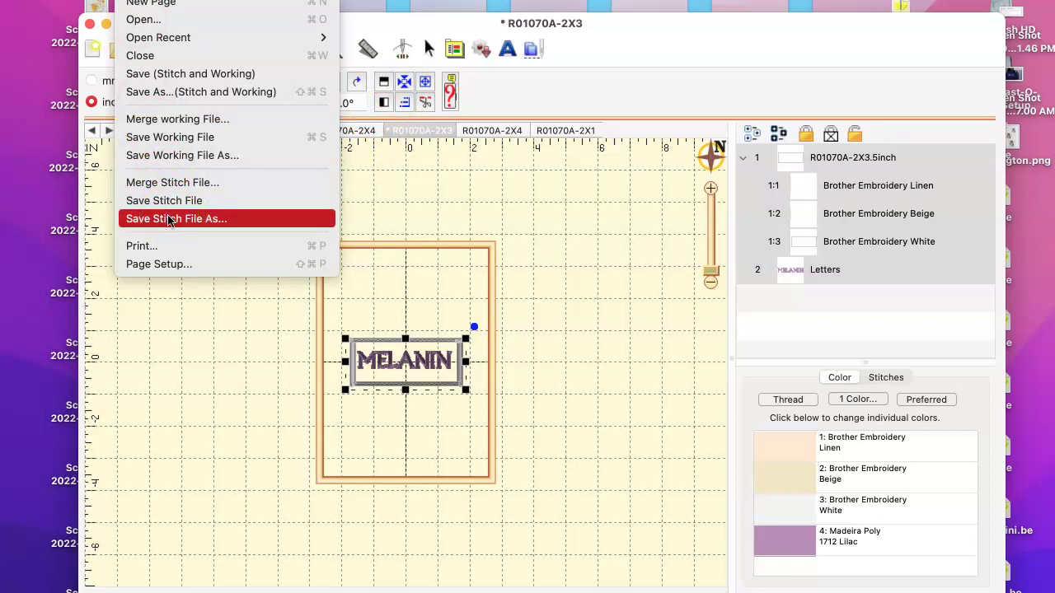
Start Save Stitch File As with the name My Design.PES, PES type, and Volumes location
click(167, 156)
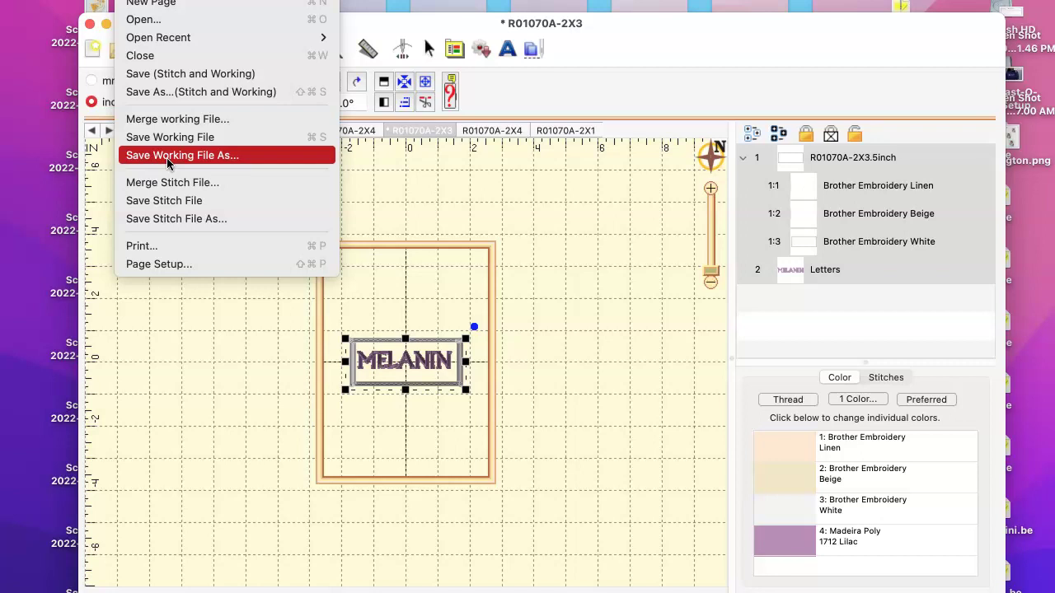
click(163, 218)
click(175, 218)
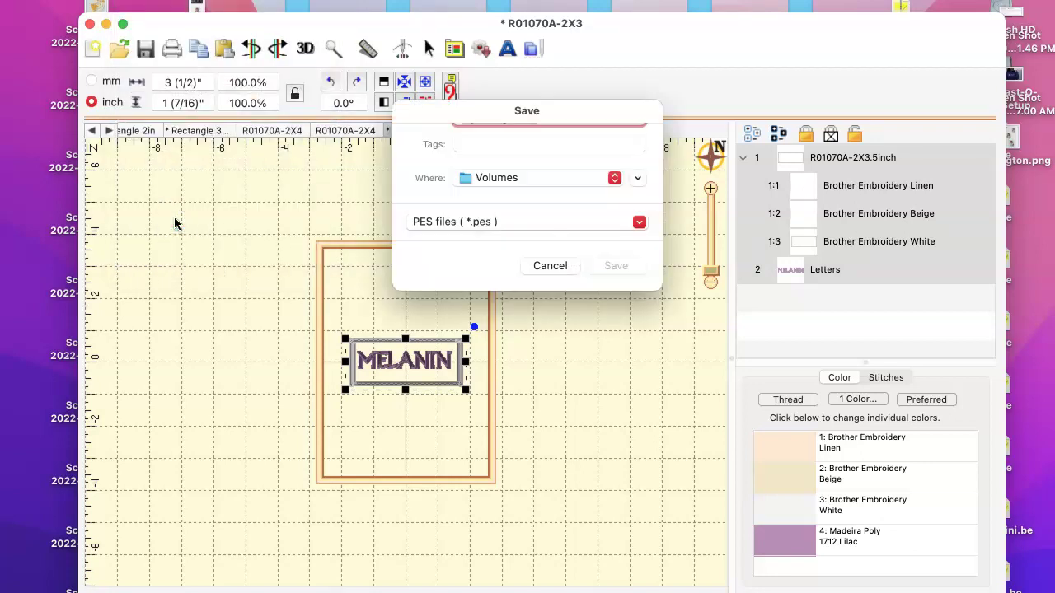
click(494, 142)
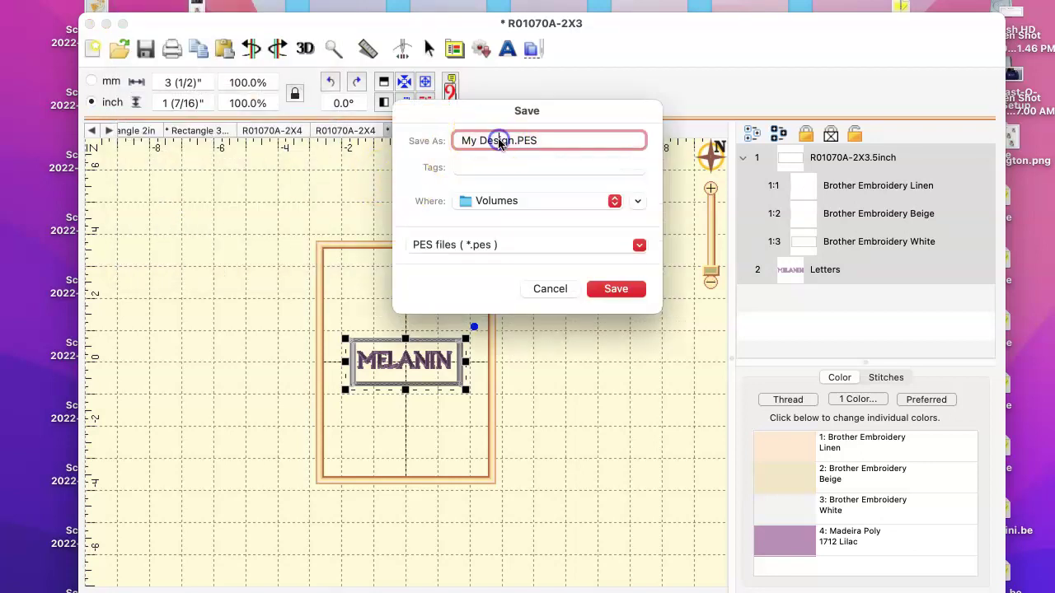
click(495, 203)
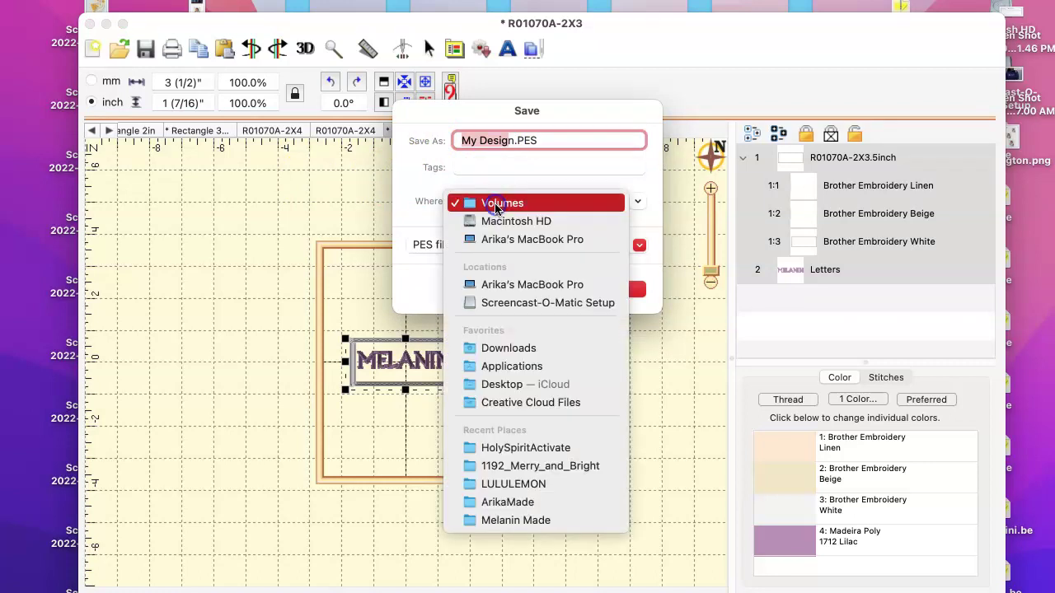
click(408, 183)
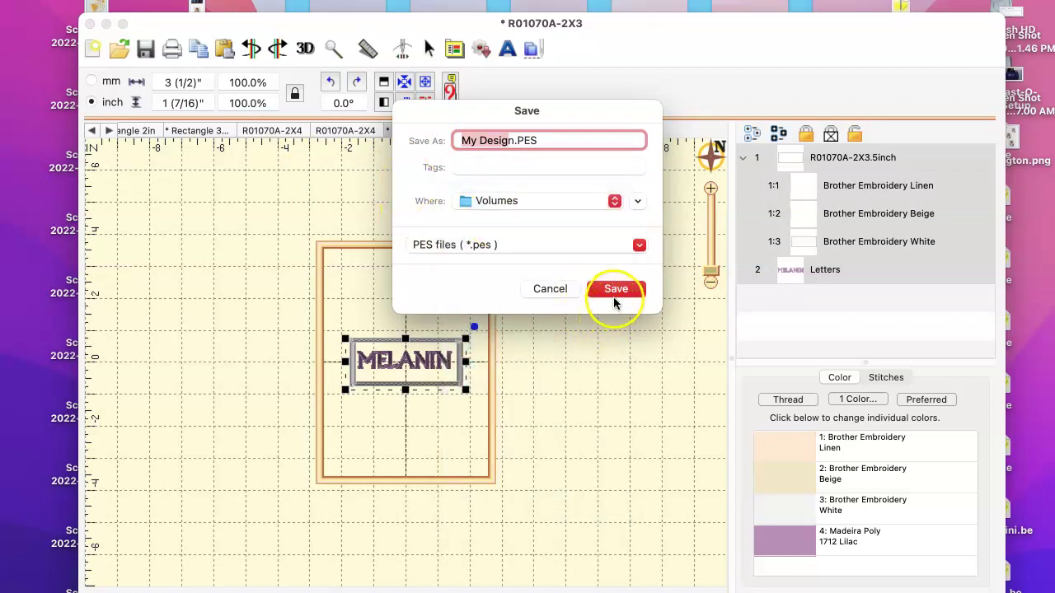